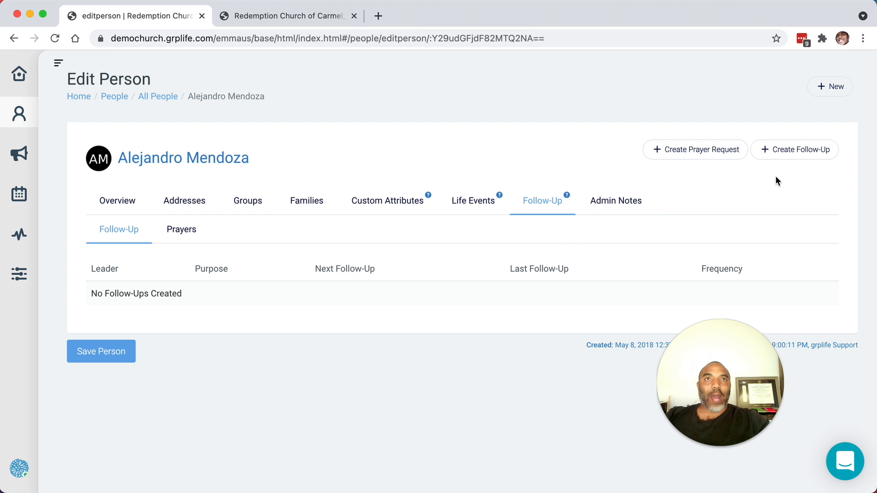
# Create a follow-up for this person with the purpose "Family Issues" and assign it to the Tester contact
pyautogui.click(784, 149)
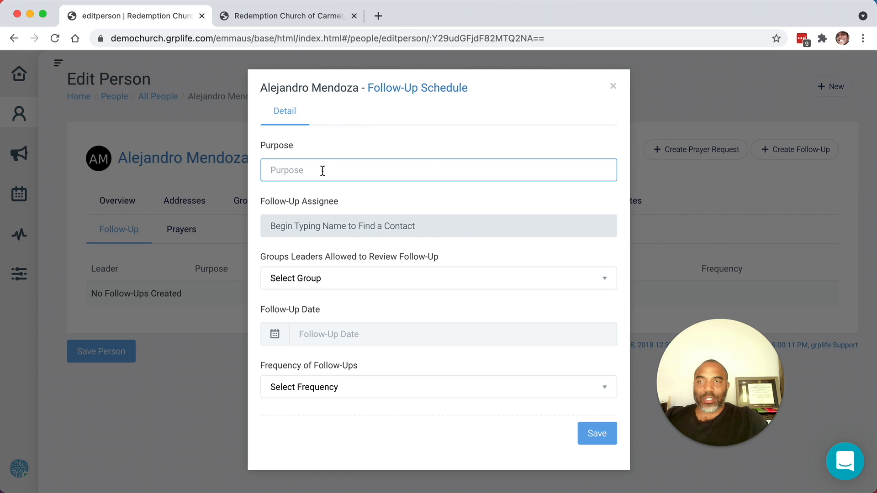
pyautogui.write('Family Issues')
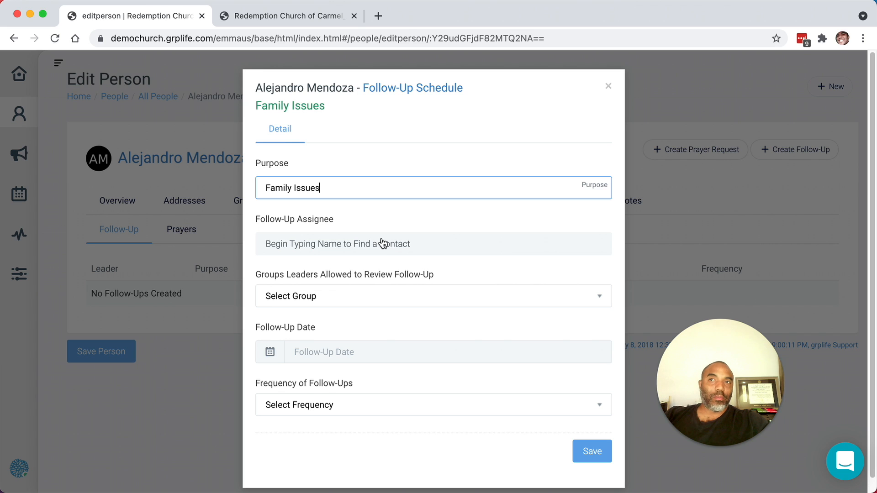
pyautogui.click(352, 249)
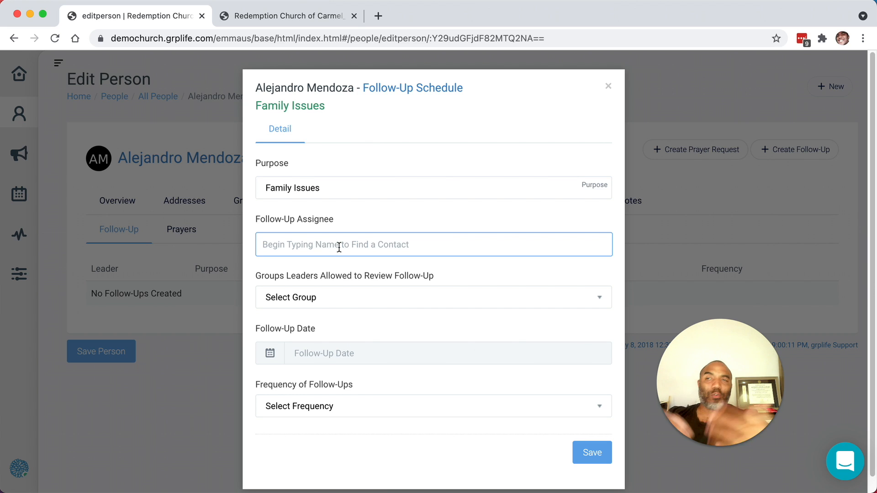
pyautogui.write('Em')
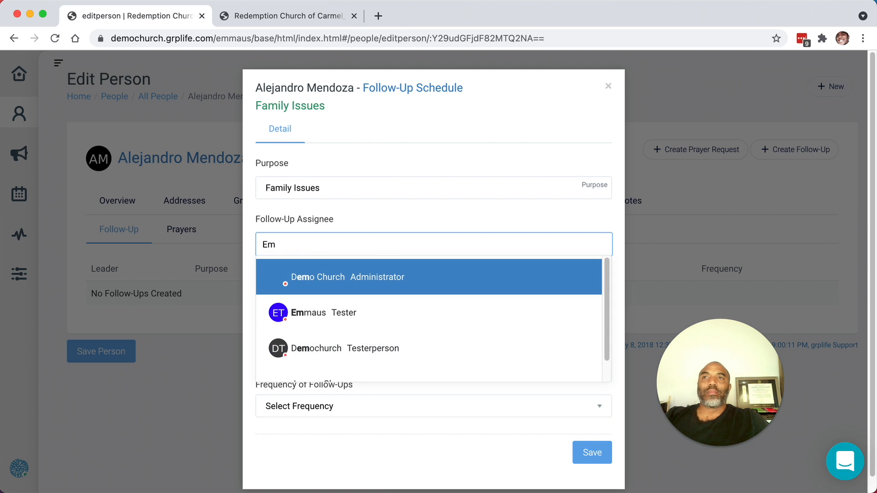
pyautogui.click(345, 314)
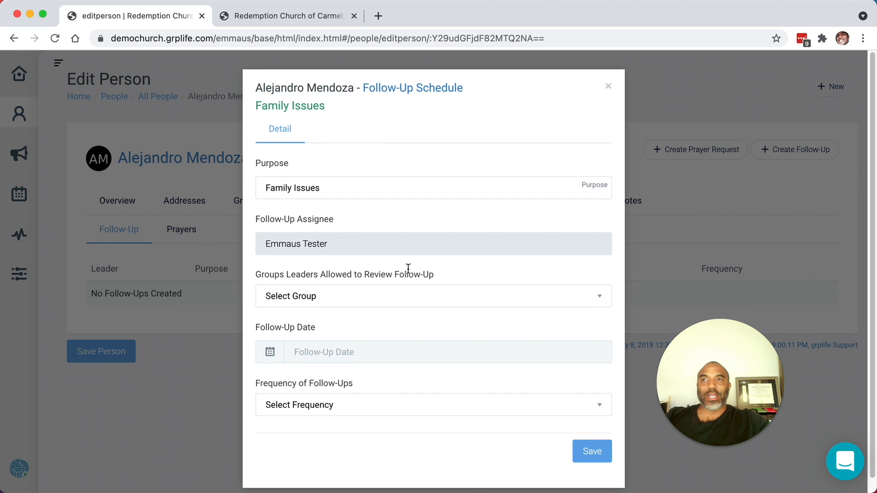
# Allow the Pastoral Care Team group's leaders to review the follow-up and set the follow-up date to 2021-08-15
pyautogui.click(361, 283)
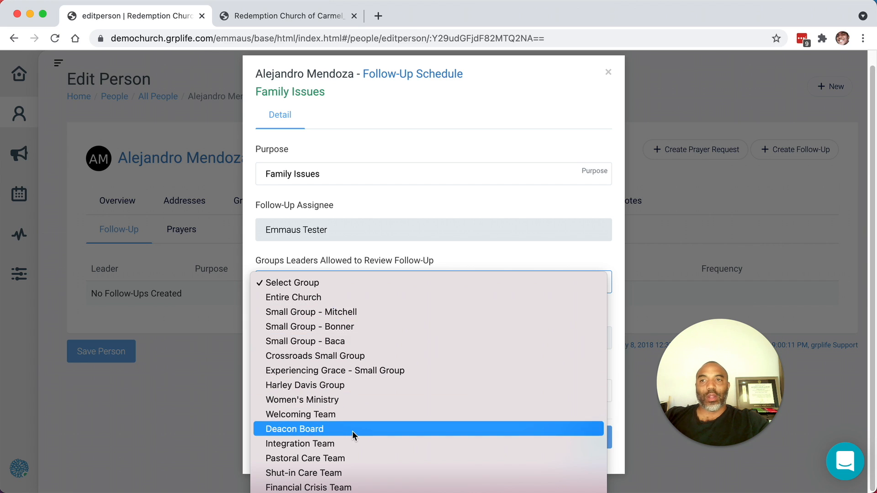
pyautogui.click(354, 456)
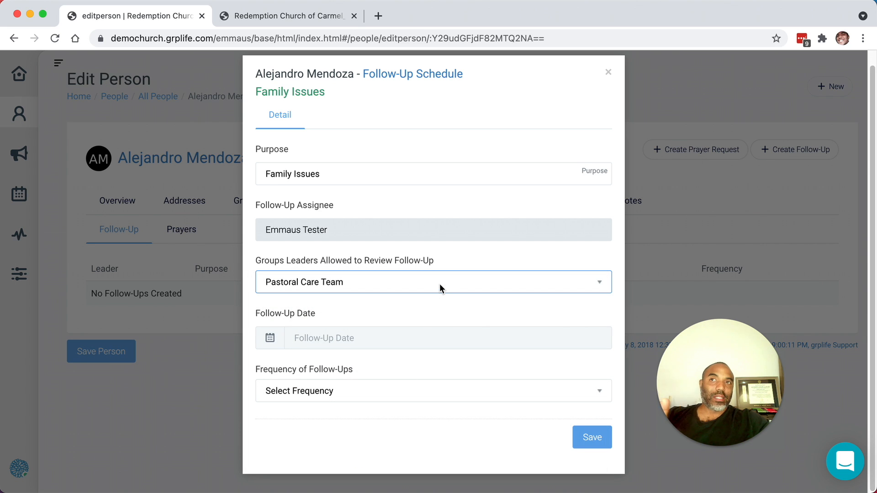
pyautogui.click(333, 337)
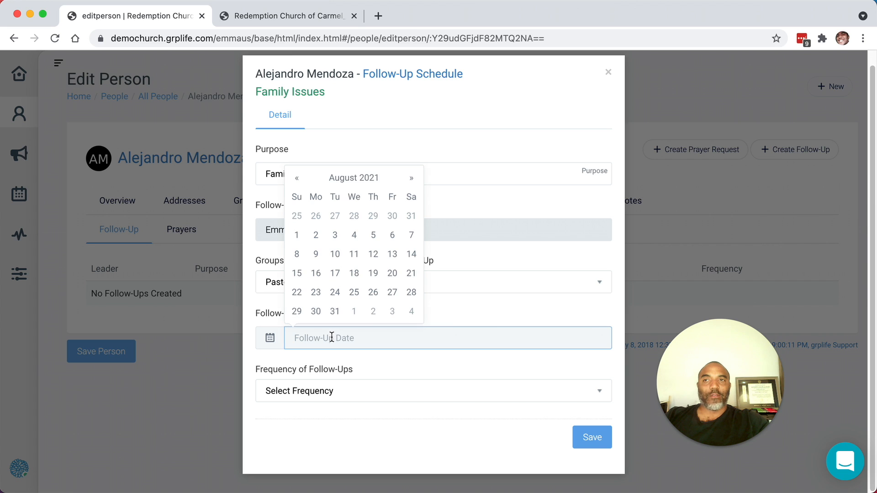
pyautogui.click(298, 268)
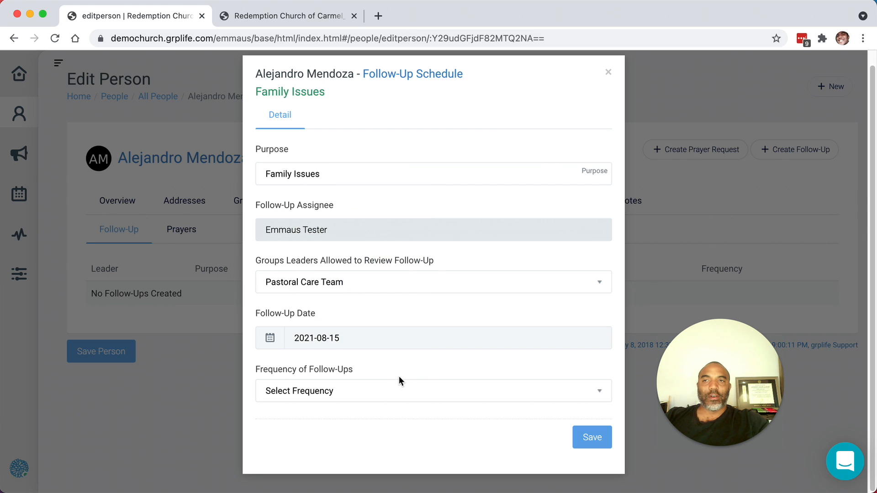
# Set the follow-up frequency to Weekly Meeting with an end date of 2021-09-27, and try to save the schedule
pyautogui.click(326, 393)
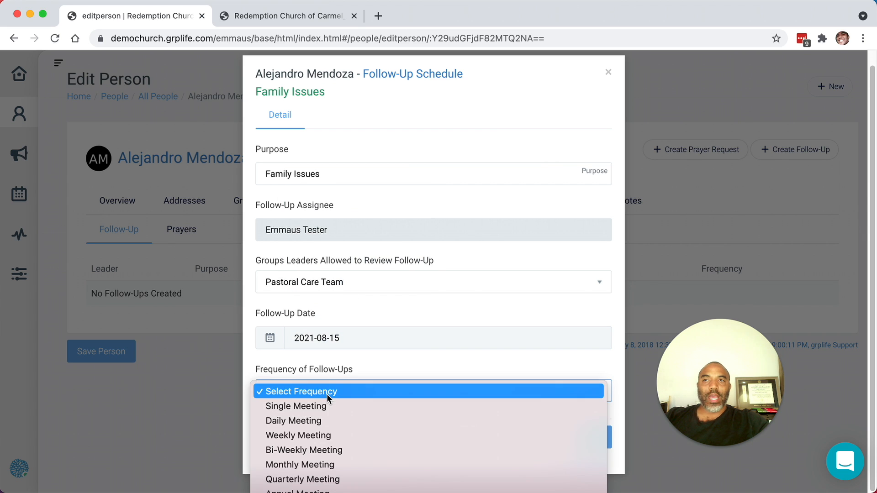
pyautogui.click(341, 433)
pyautogui.scroll(-3, 402, 382)
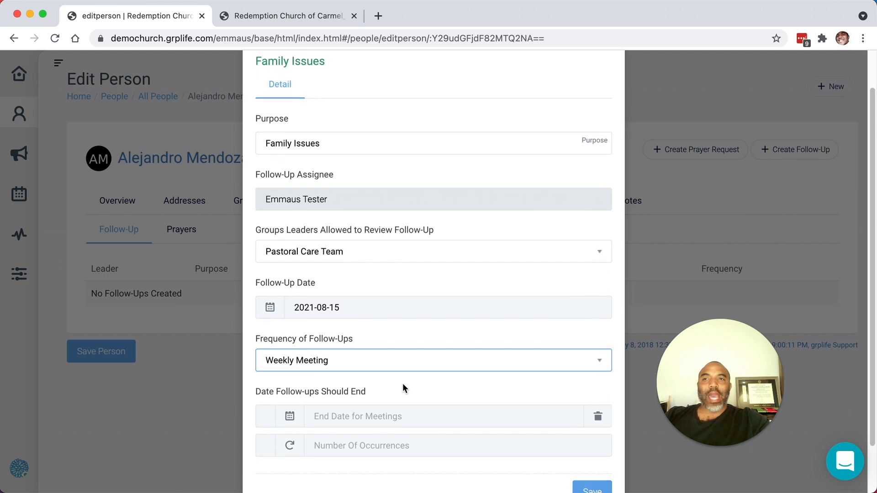
pyautogui.click(397, 362)
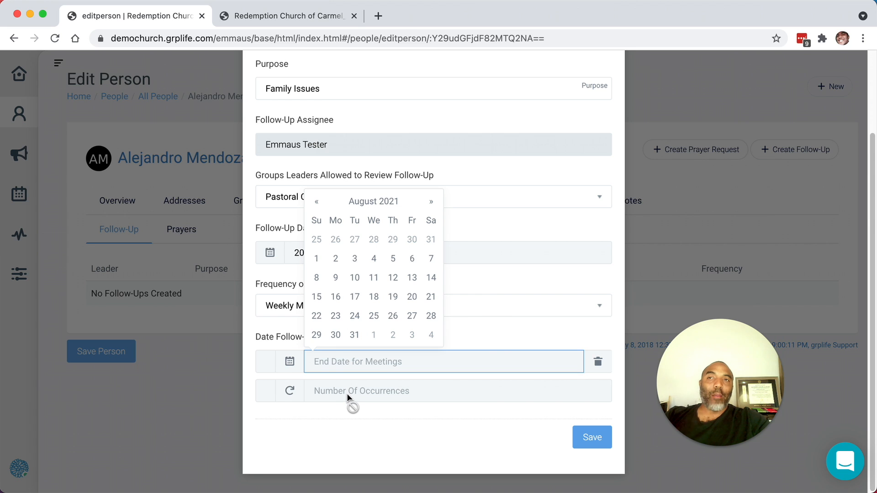
pyautogui.click(497, 339)
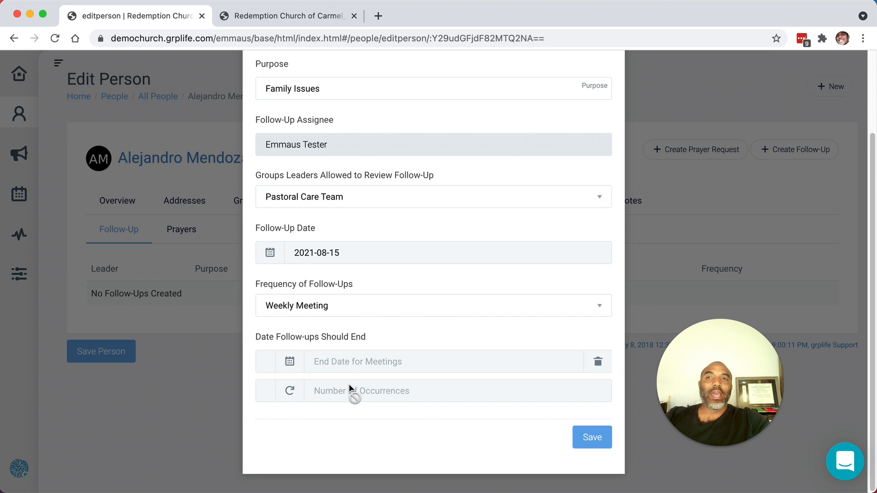
pyautogui.click(343, 363)
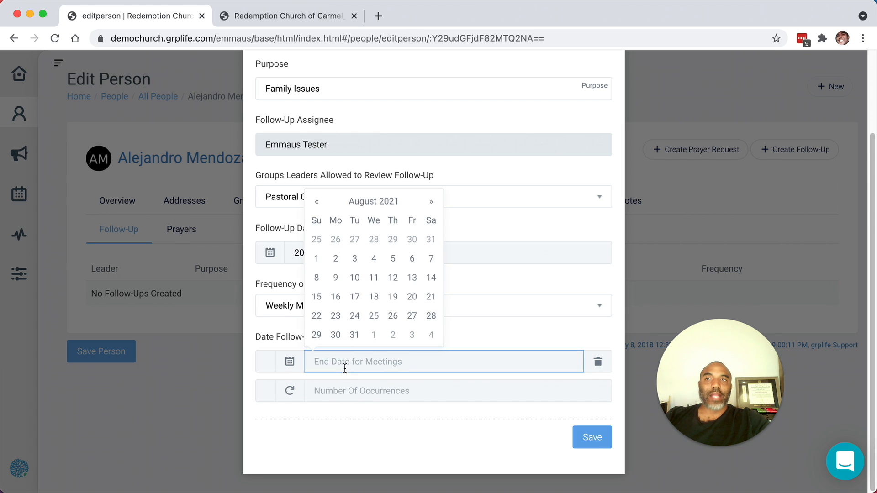
pyautogui.click(431, 202)
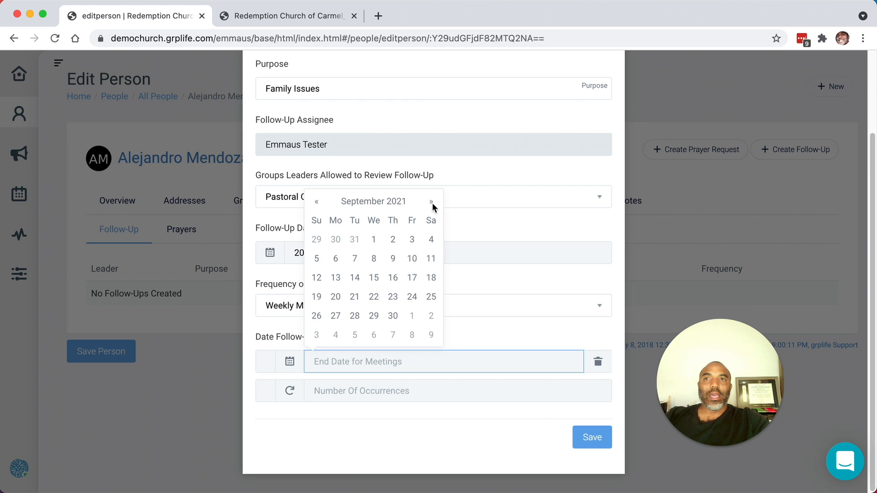
pyautogui.click(336, 316)
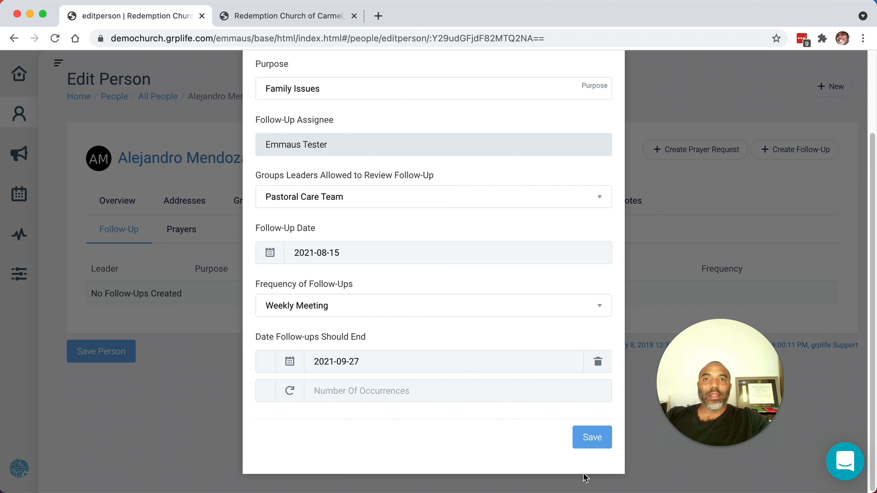
pyautogui.click(588, 436)
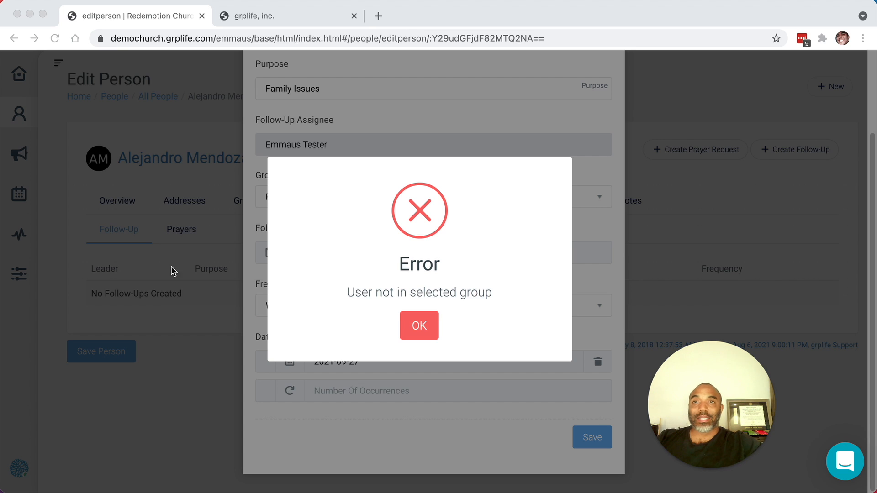
pyautogui.click(418, 327)
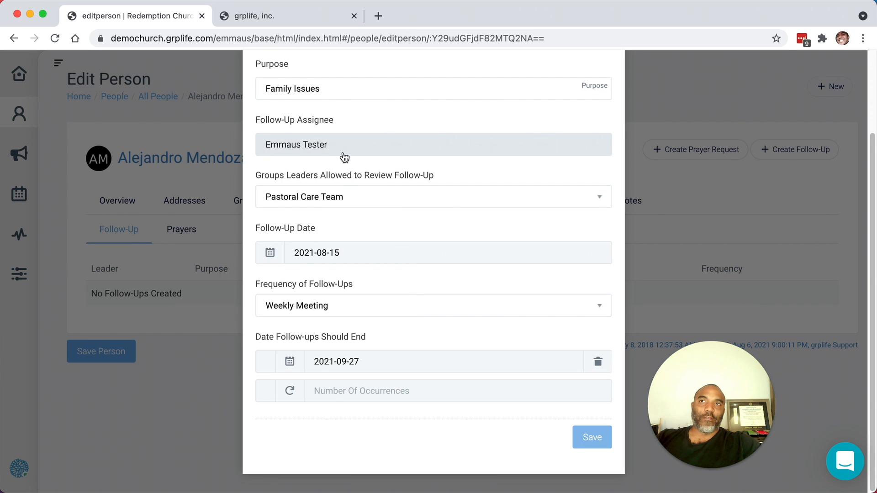
# Change the group whose leaders may review the follow-up to Entire Church and save the schedule
pyautogui.click(352, 198)
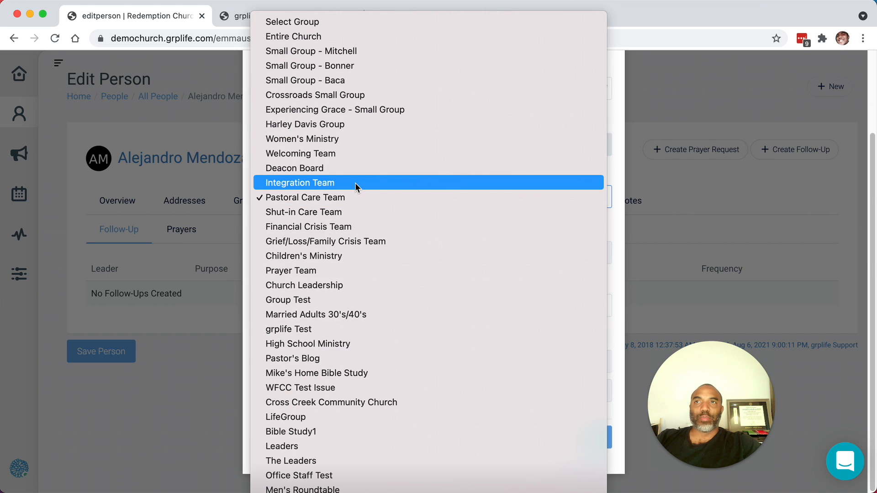
pyautogui.click(339, 35)
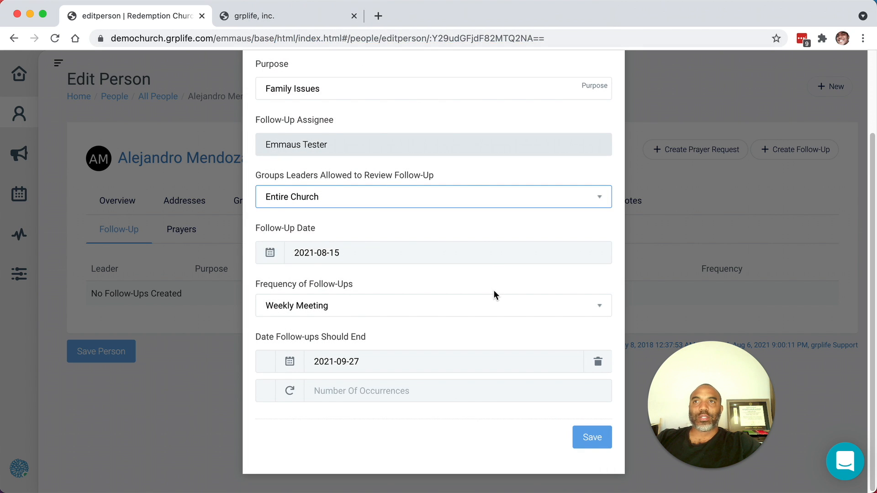
pyautogui.click(594, 445)
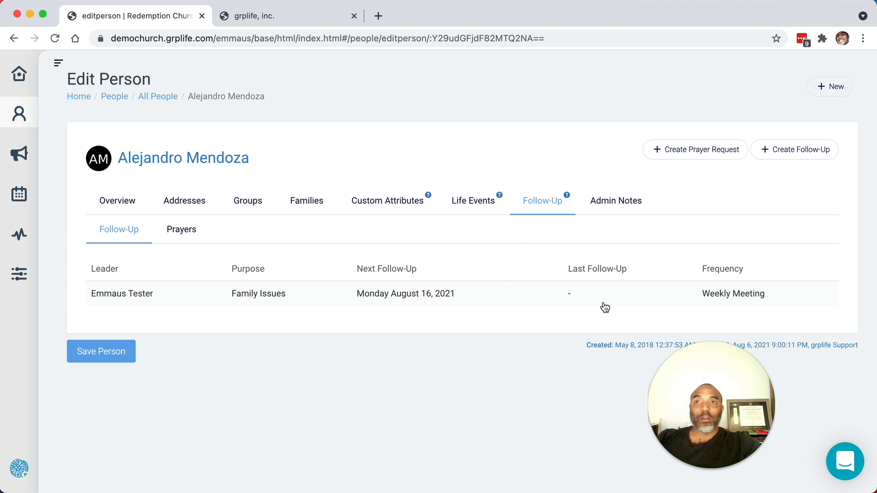
# Open the Family Issues follow-up and select the Monday August 23, 2021 meeting in its notes
pyautogui.click(245, 296)
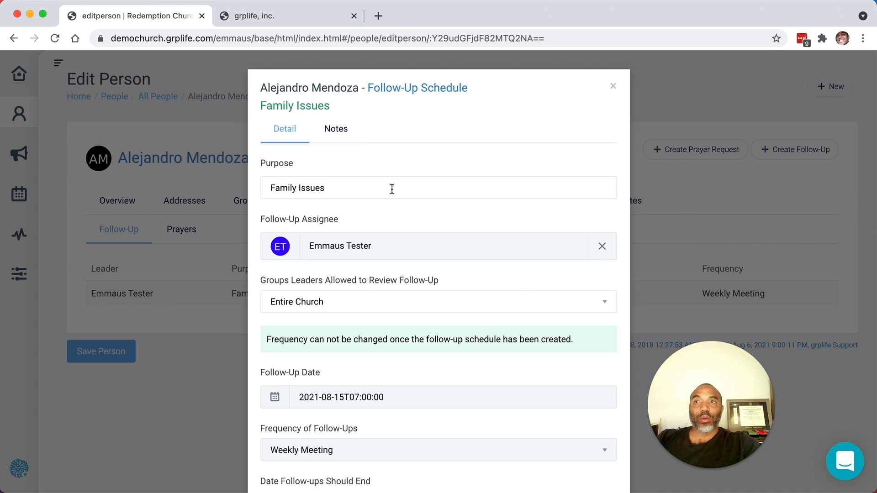
pyautogui.click(453, 192)
pyautogui.scroll(-4, 455, 194)
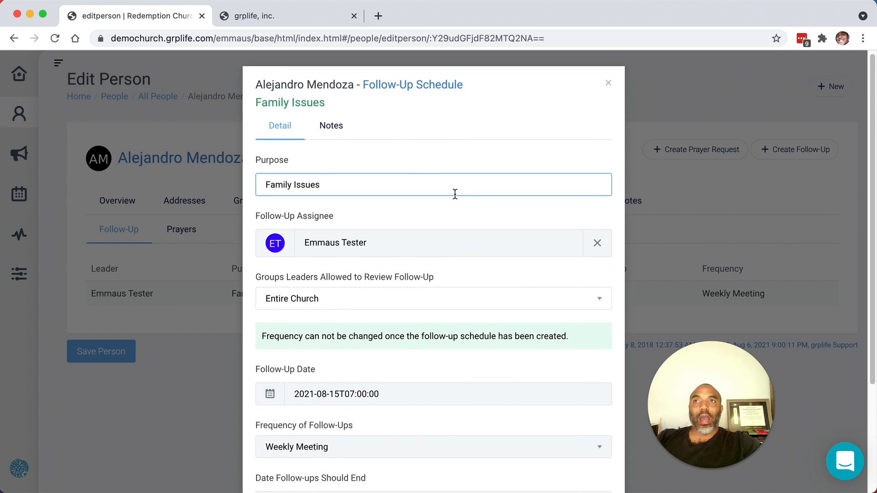
pyautogui.scroll(4, 455, 194)
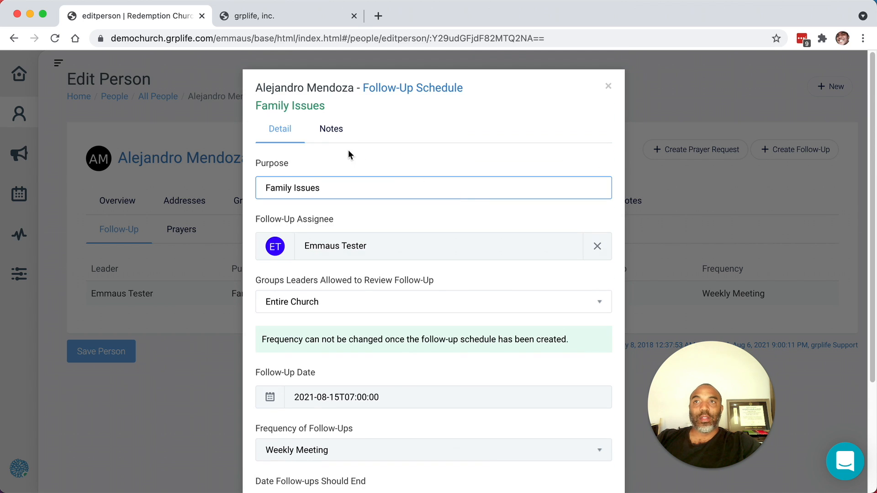
pyautogui.click(337, 133)
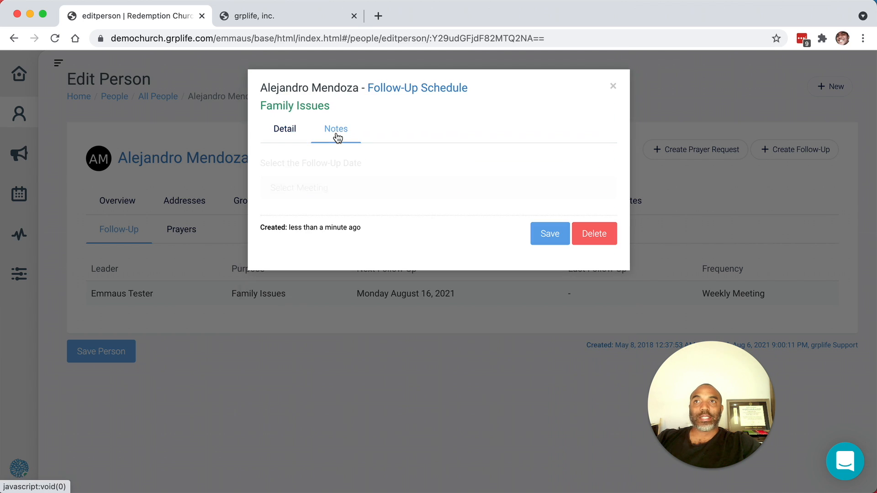
pyautogui.click(358, 194)
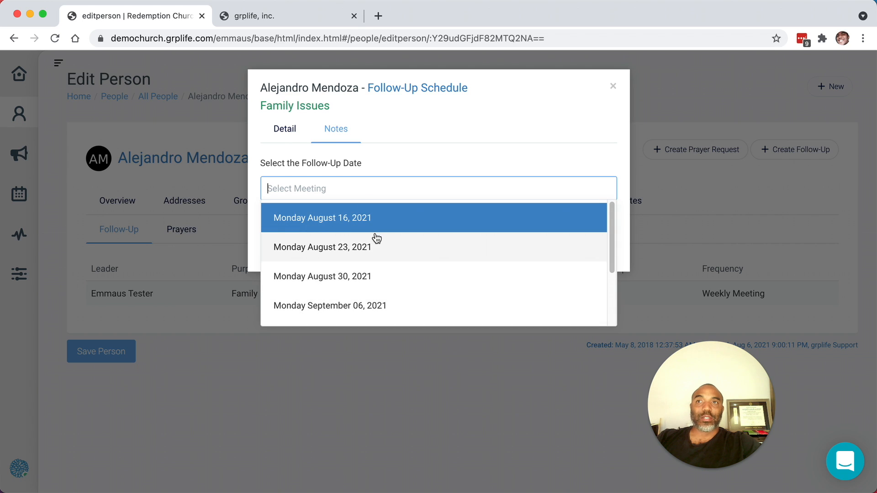
pyautogui.scroll(-3, 374, 236)
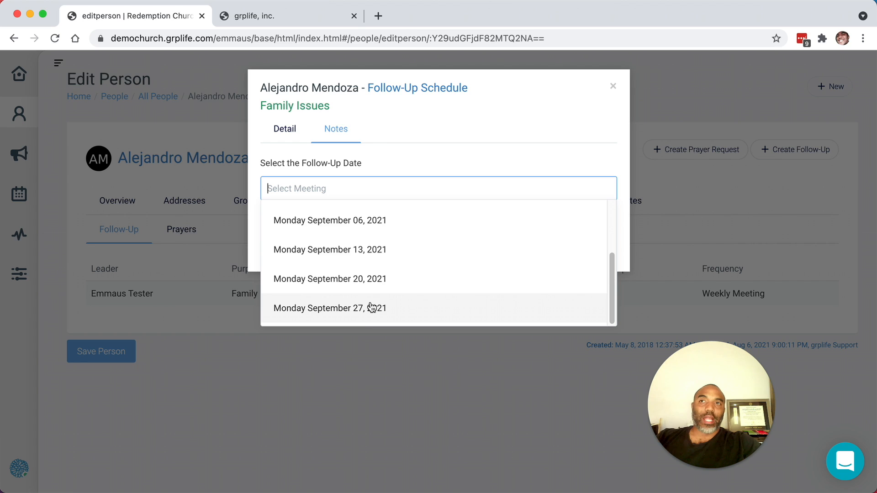
pyautogui.scroll(3, 370, 307)
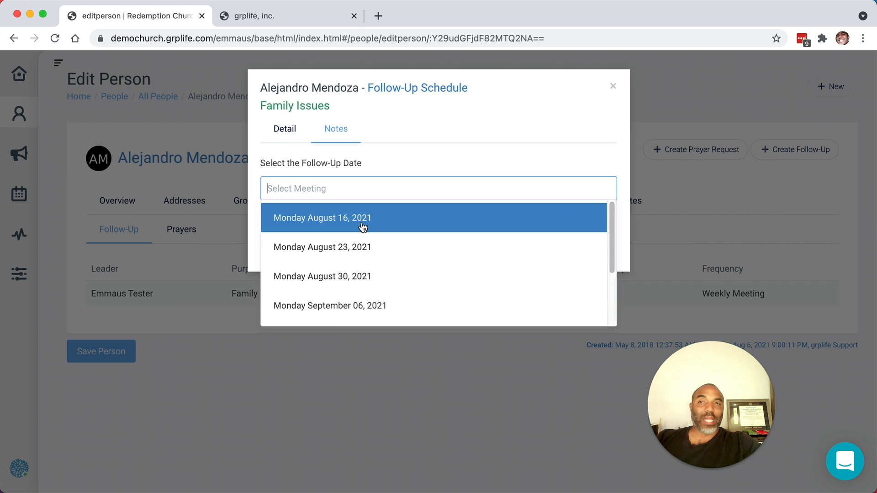
pyautogui.click(358, 246)
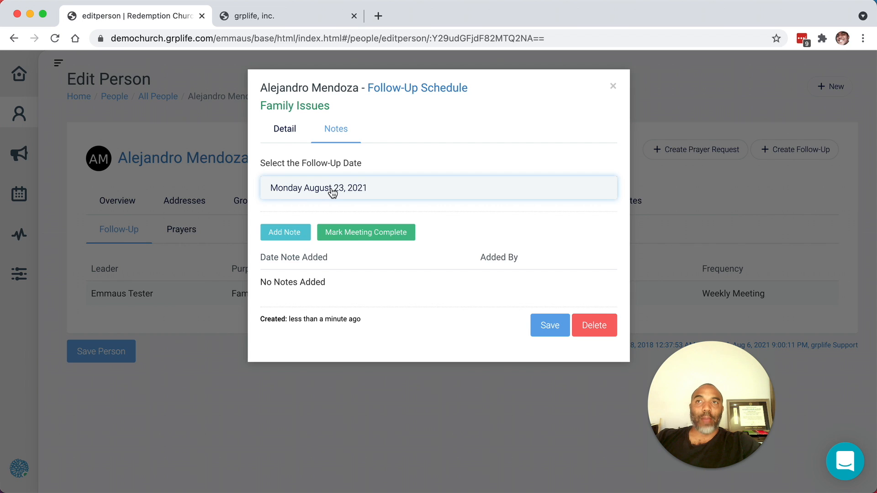
# Add and save a note reading "Met with", the person's first name, "- good discussion. Continue in prayer.", and mark the meeting complete
pyautogui.click(285, 232)
pyautogui.click(303, 283)
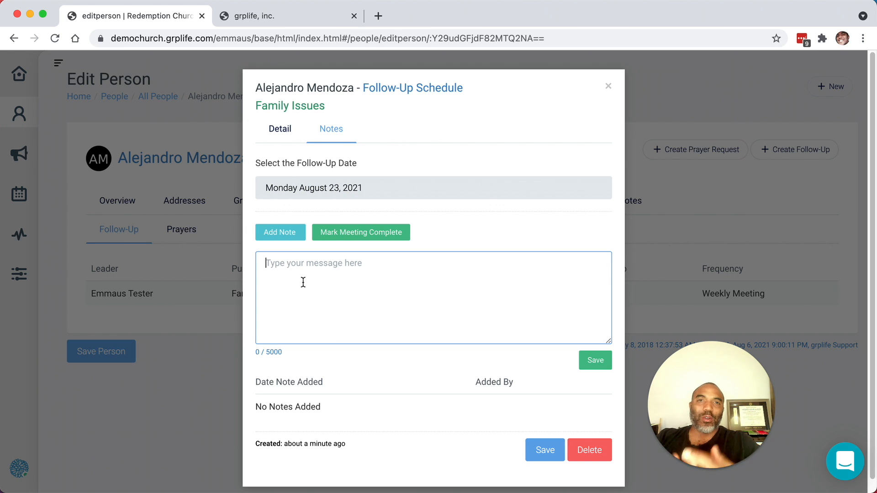
pyautogui.write('Mee')
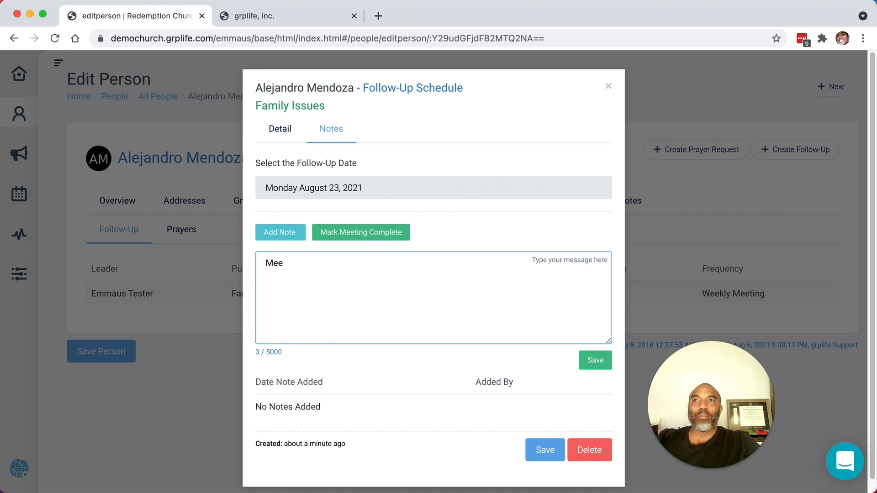
pyautogui.press('BackSpace')
pyautogui.write('t with ')
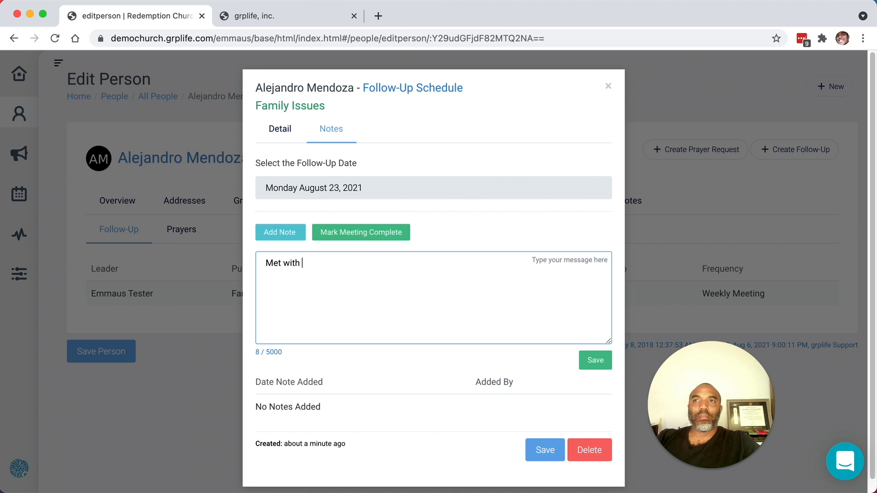
pyautogui.write('Alejandro')
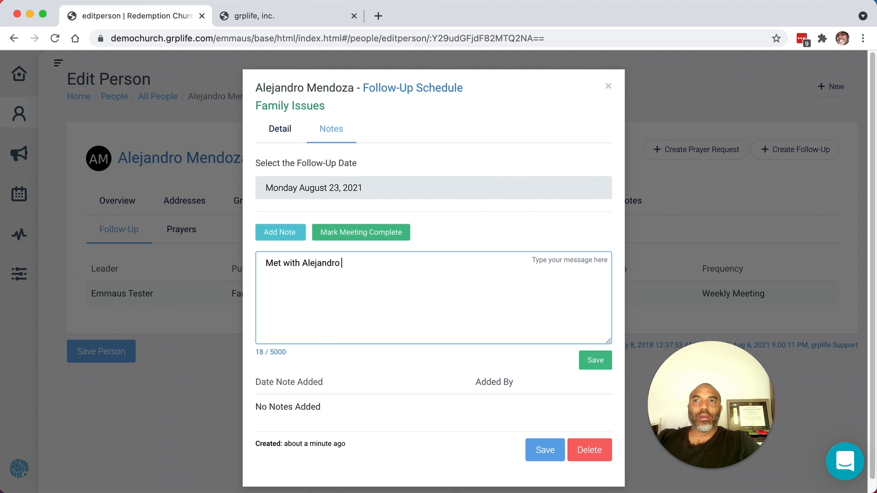
pyautogui.write(' - good discussion. Continue in prayer.')
pyautogui.click(598, 362)
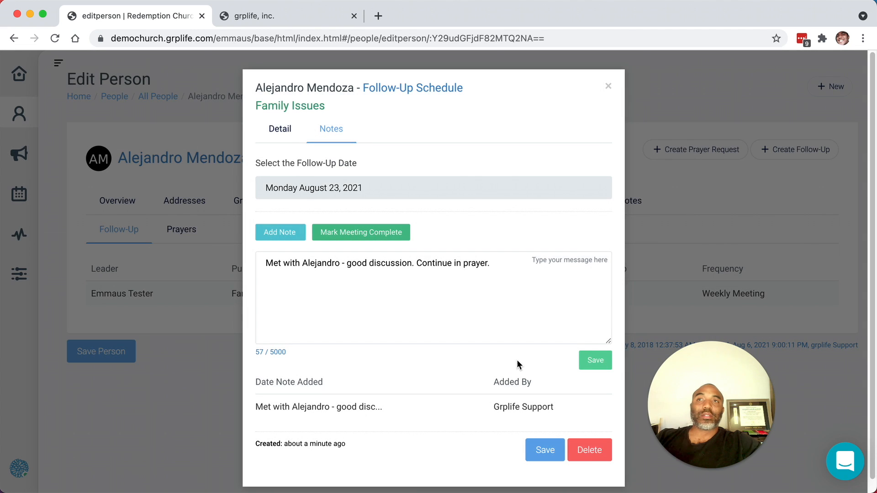
pyautogui.click(361, 234)
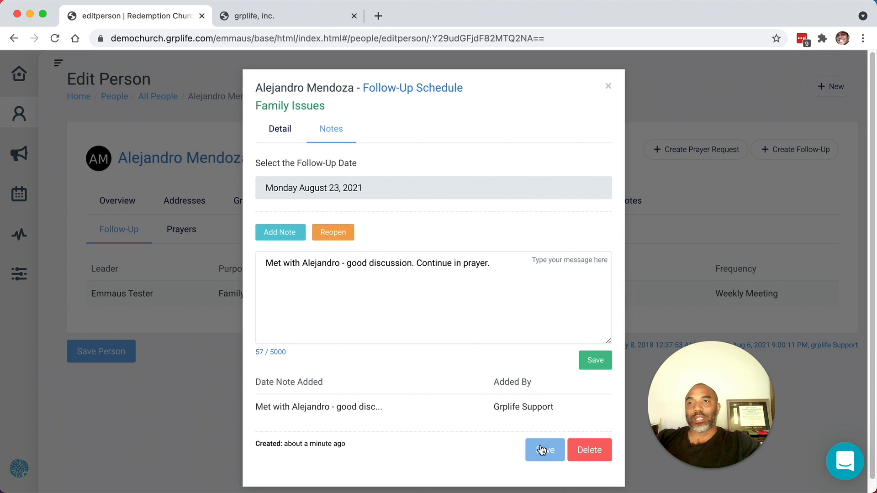
# Save the Family Issues follow-up schedule and close it, reopening its details briefly to review them
pyautogui.click(541, 450)
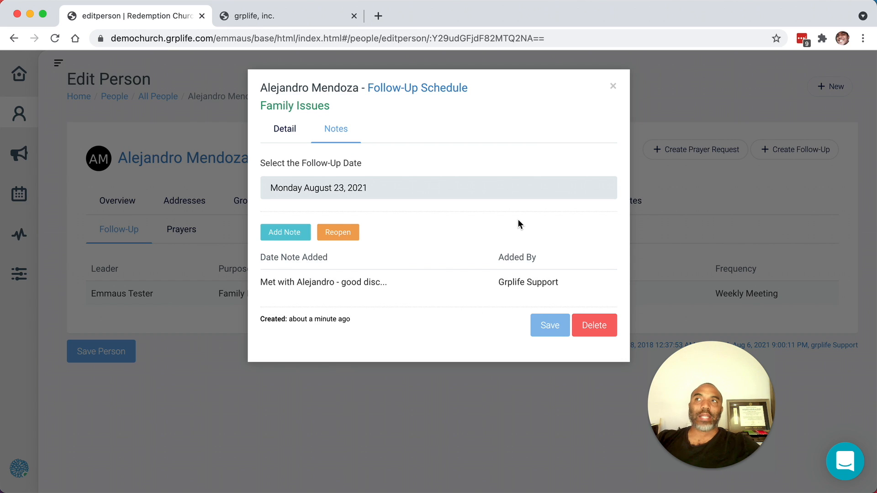
pyautogui.click(610, 83)
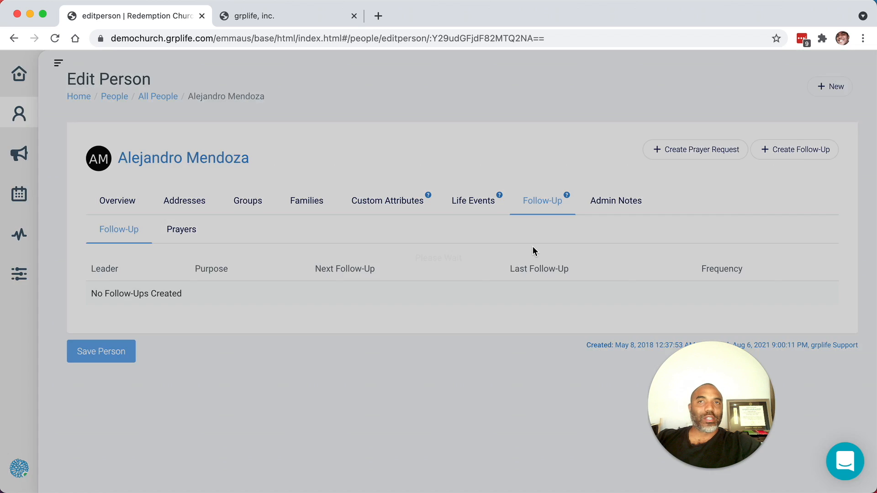
pyautogui.click(470, 299)
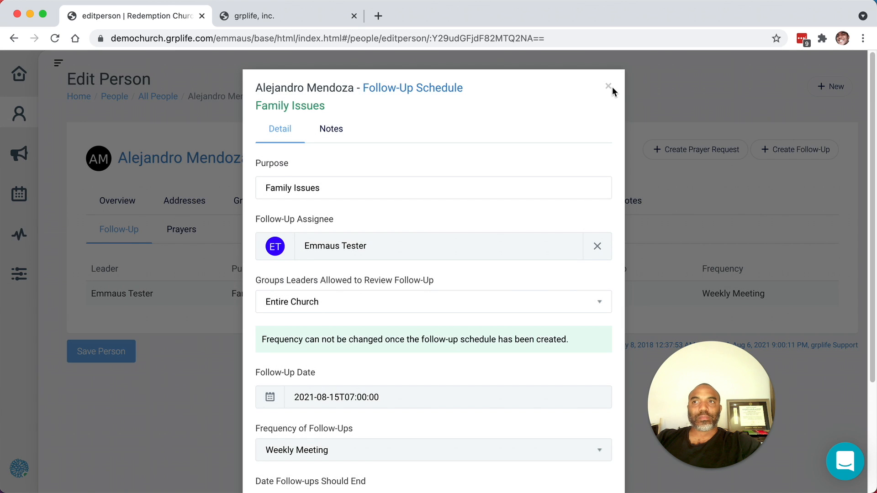
pyautogui.click(609, 86)
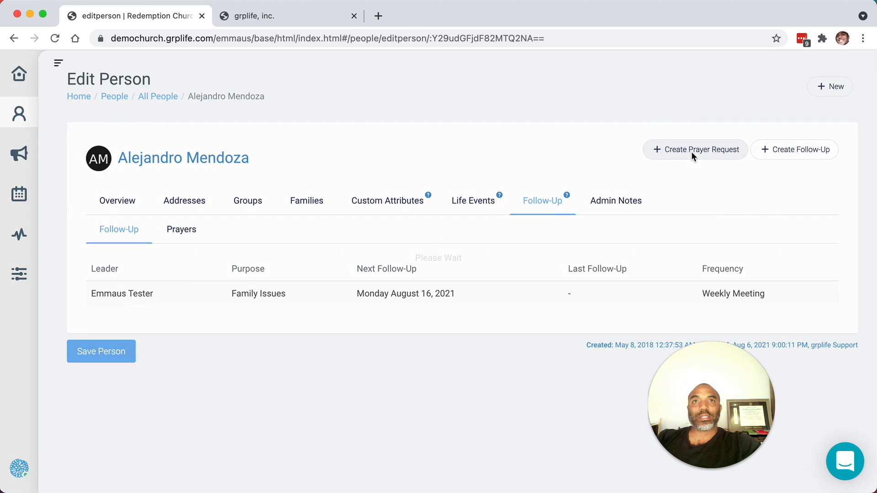
# View the fields of a new prayer request for this person and close the form without saving
pyautogui.click(691, 152)
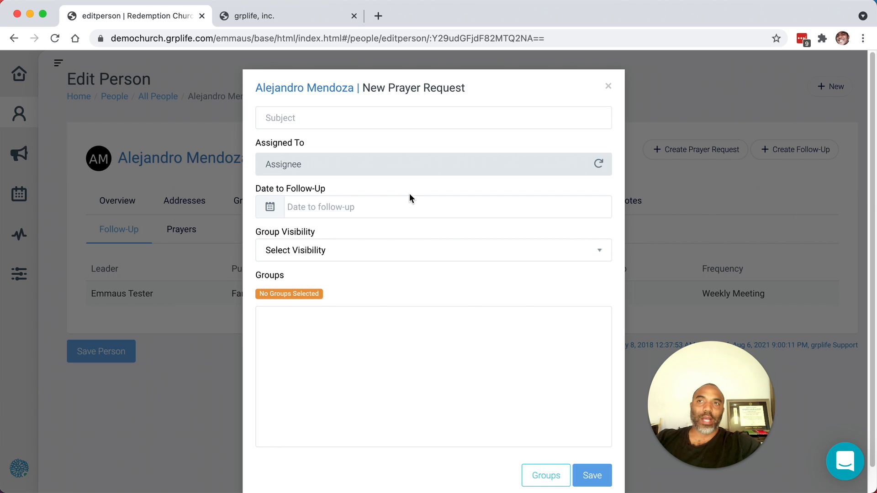
pyautogui.click(607, 87)
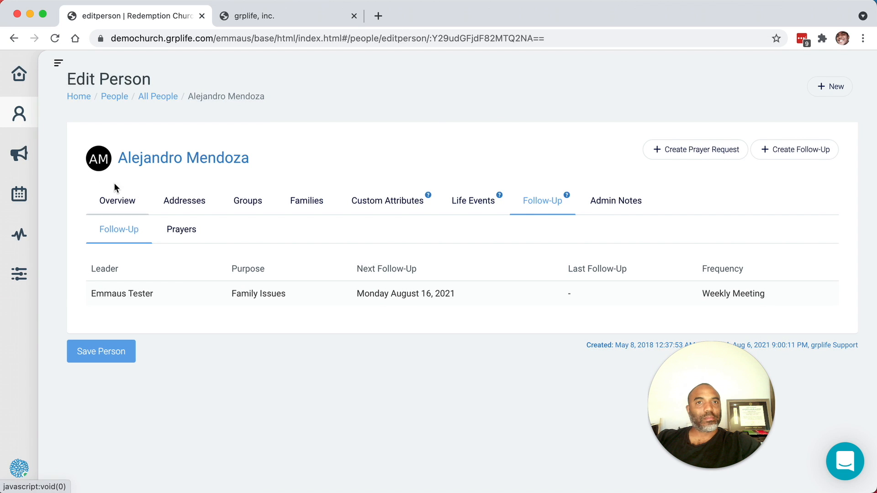